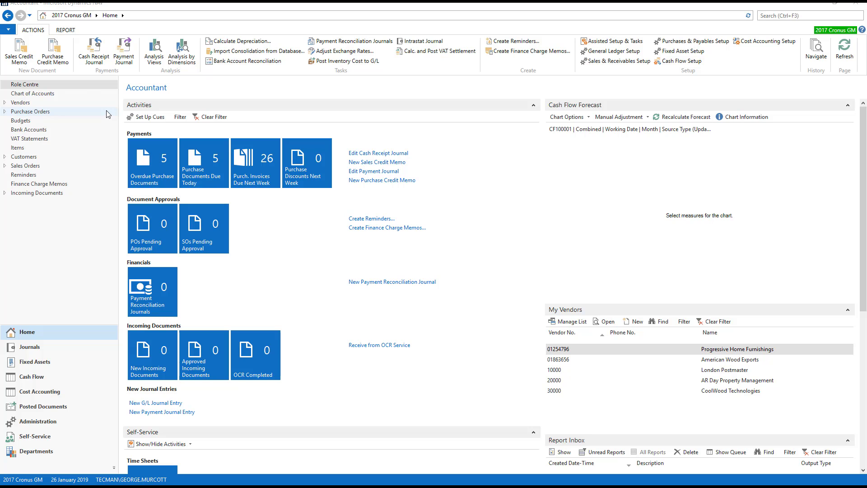
# - Open the Chart of Accounts list from the Accountant Role Centre navigation pane
pyautogui.click(49, 94)
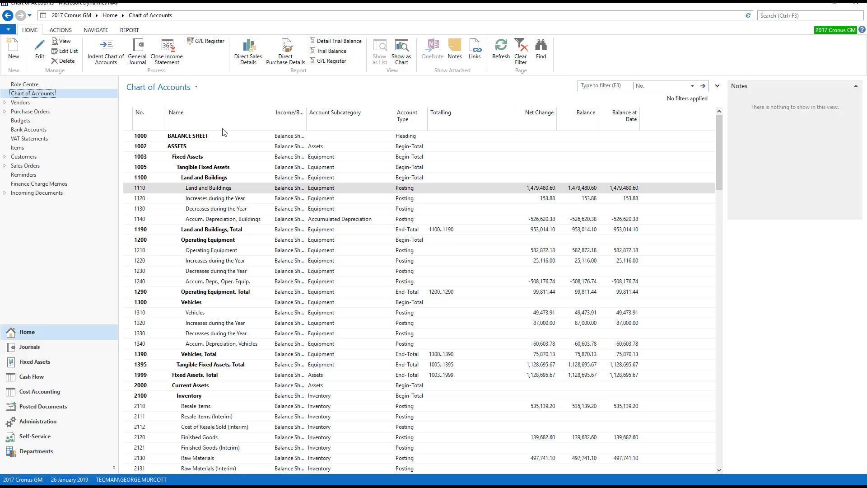
# - Show the advanced filter pane with a Limit totals section, and widen the columns
pyautogui.click(197, 90)
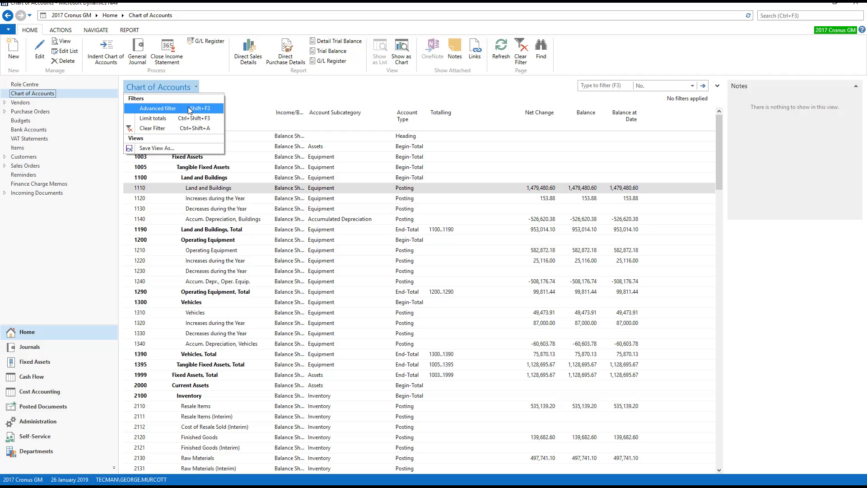
pyautogui.click(189, 110)
pyautogui.click(194, 89)
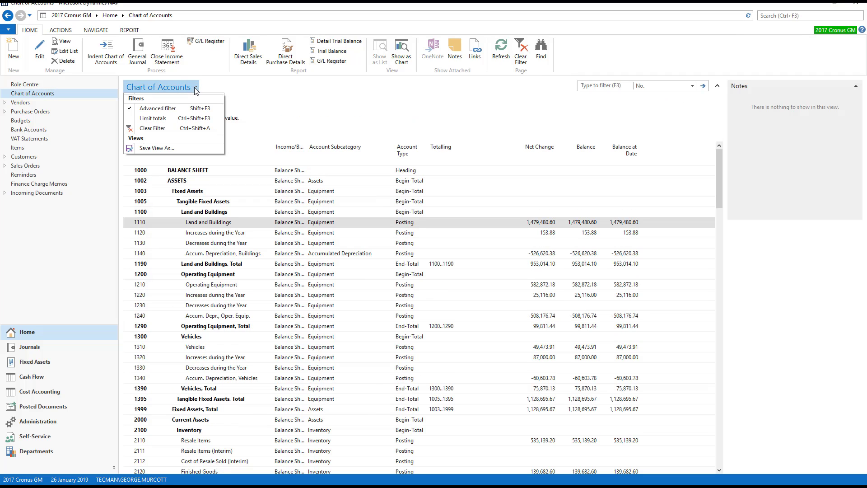
pyautogui.click(178, 118)
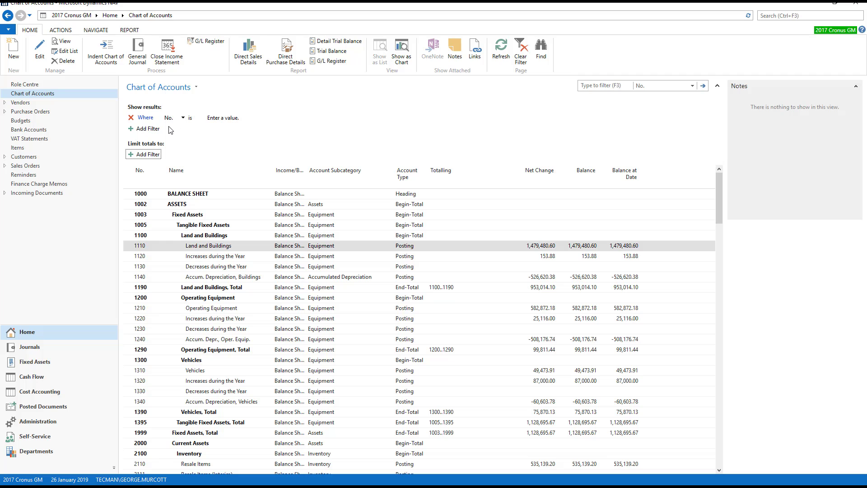
pyautogui.scroll(-4, 275, 330)
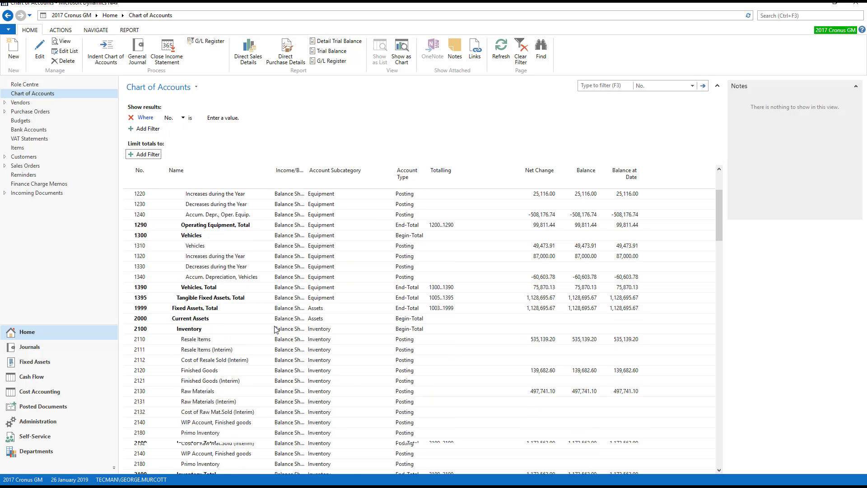
pyautogui.scroll(-18, 276, 327)
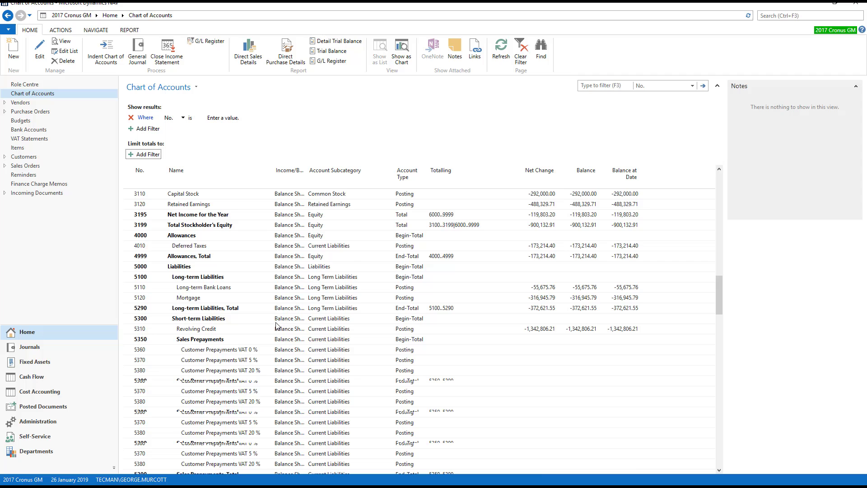
pyautogui.scroll(-18, 278, 324)
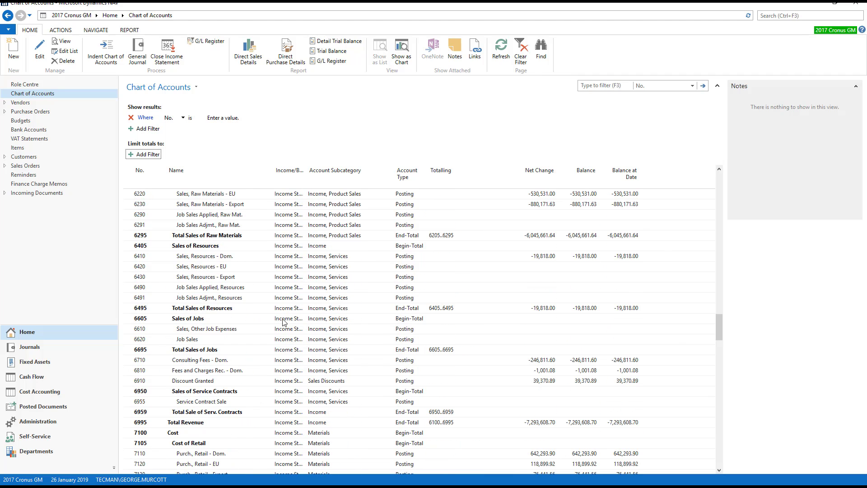
pyautogui.doubleClick(375, 173)
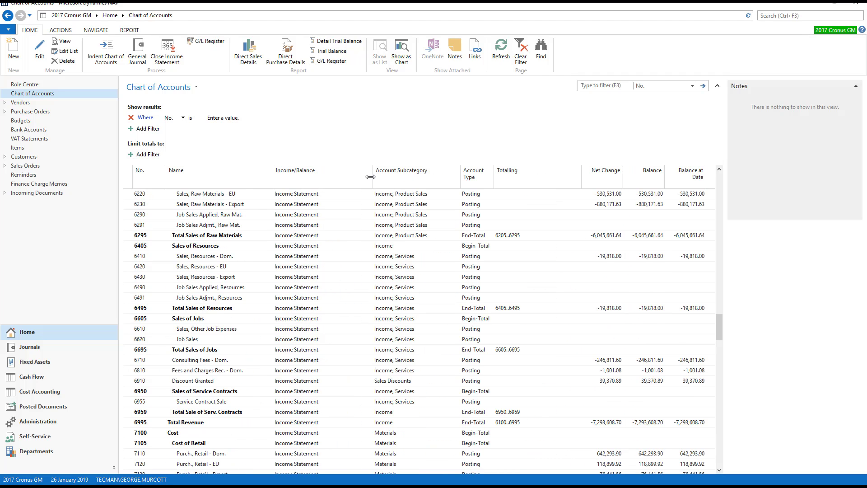
# - Filter the list to Income/Balance = Balance Sheet and review the results
pyautogui.click(183, 118)
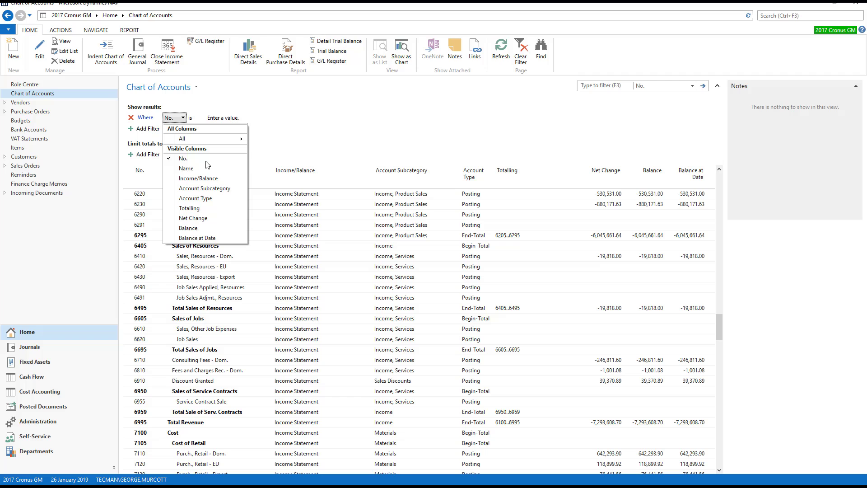
pyautogui.click(199, 179)
pyautogui.click(249, 119)
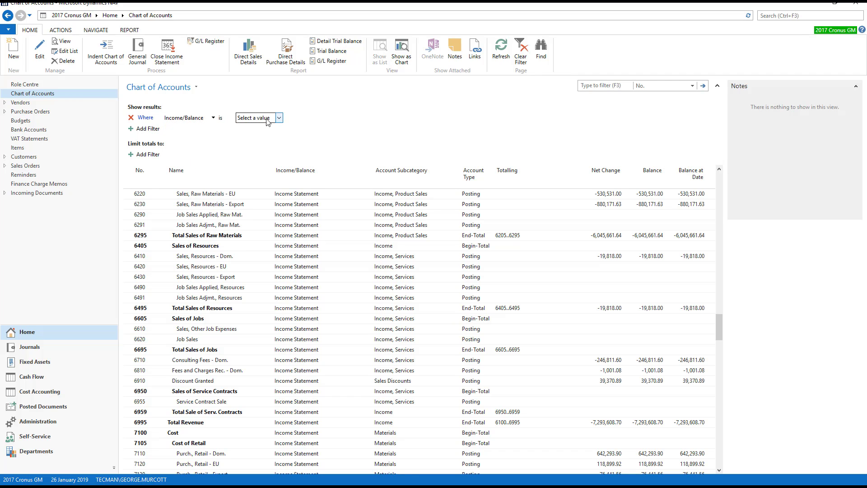
pyautogui.click(279, 117)
pyautogui.click(276, 135)
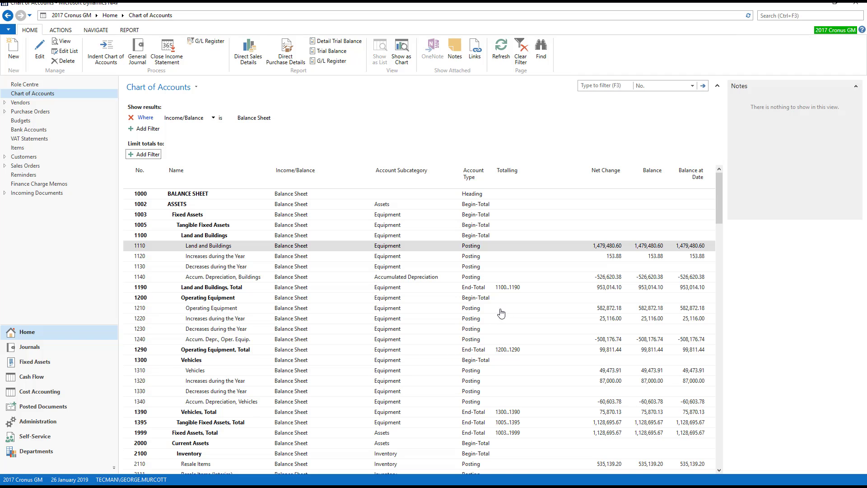
pyautogui.scroll(-15, 499, 312)
pyautogui.scroll(-20, 494, 307)
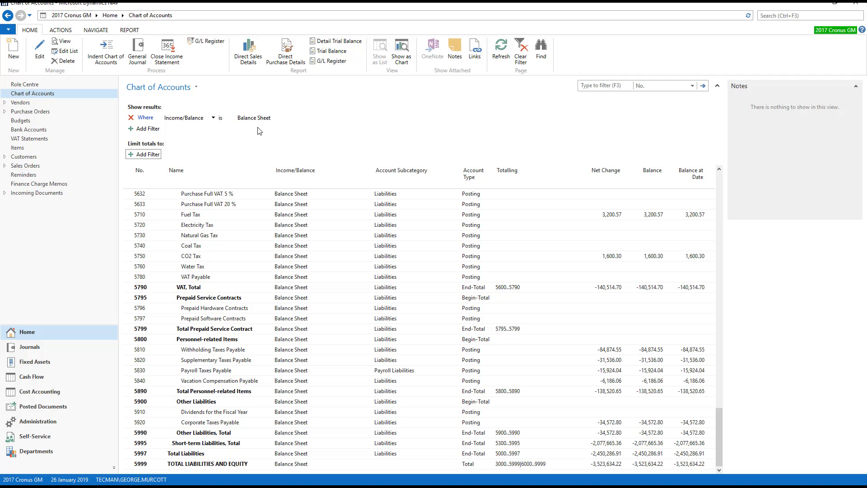
# - Save the filtered list as view 'COA - Balance Sheet' in the Home activity group
pyautogui.click(196, 87)
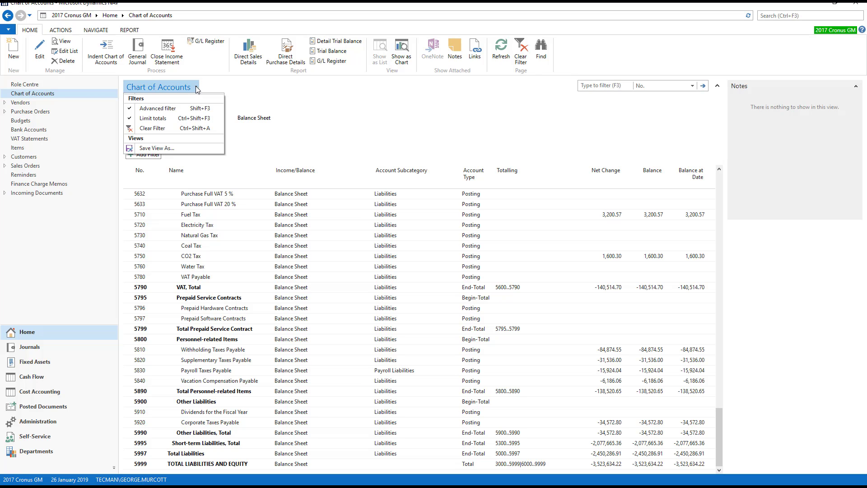
pyautogui.click(169, 149)
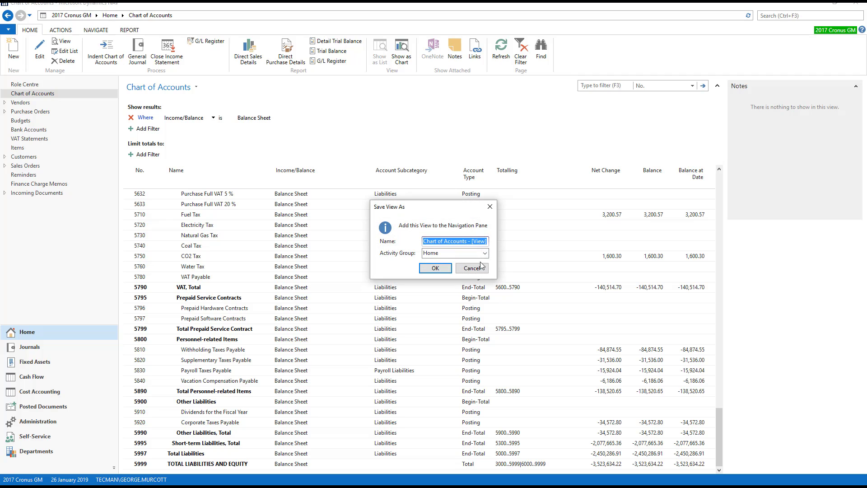
pyautogui.write('COA - Balance Sheet')
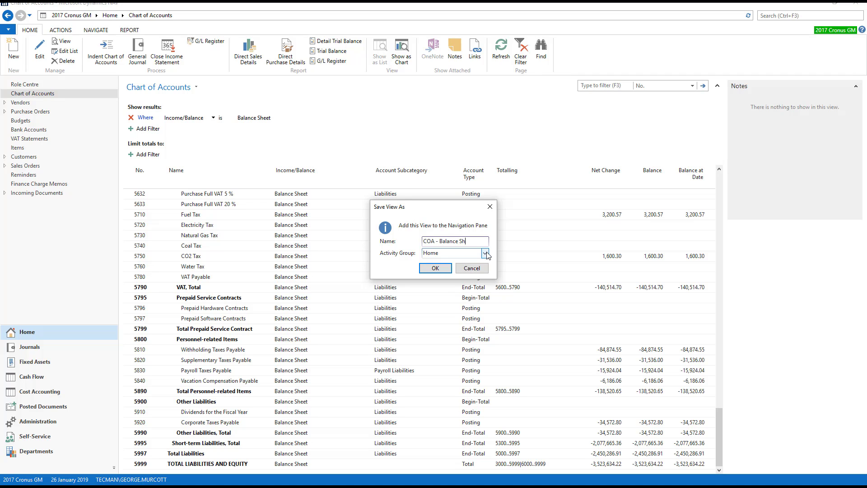
pyautogui.click(462, 253)
pyautogui.click(484, 253)
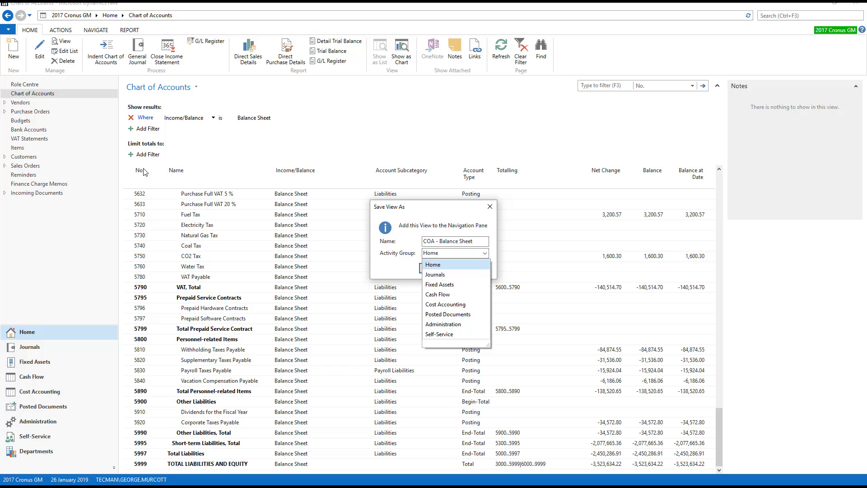
pyautogui.click(432, 267)
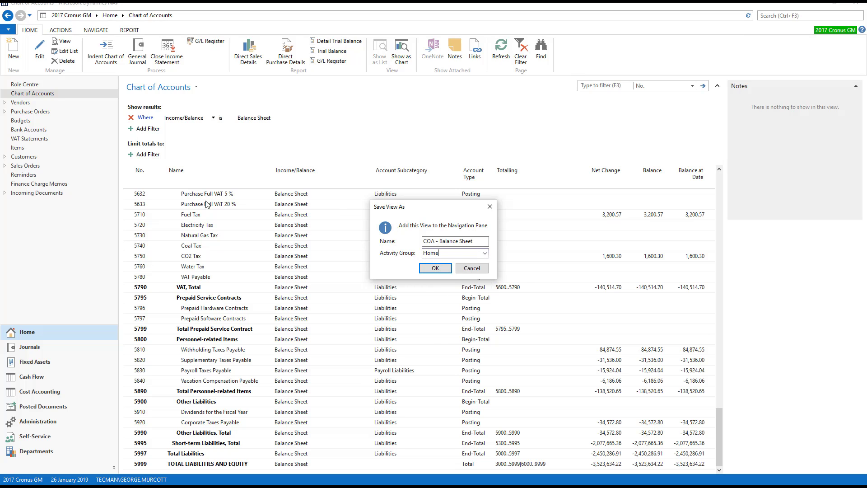
pyautogui.click(436, 269)
# - Restart NAV, open the saved COA - Balance Sheet view, then return to the unfiltered Chart of Accounts
pyautogui.click(473, 256)
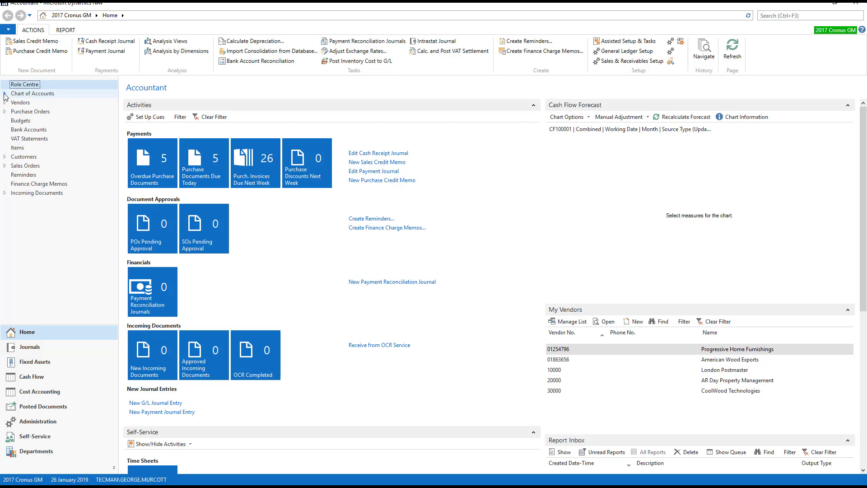
pyautogui.click(4, 93)
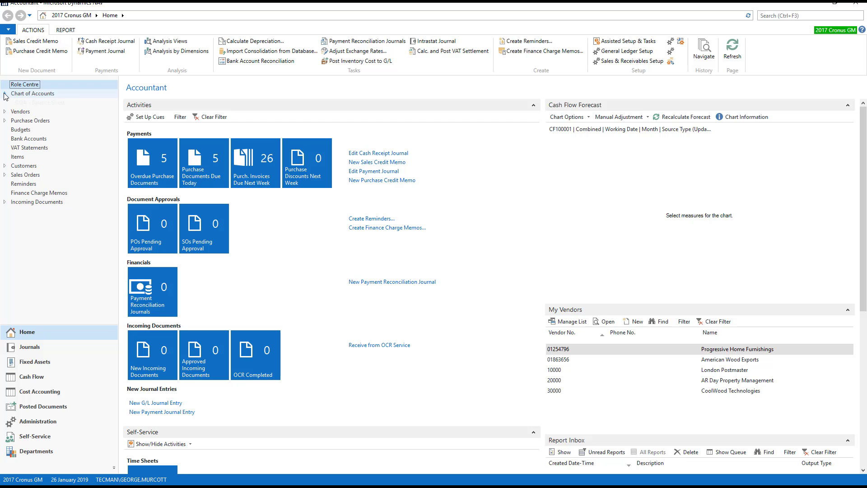
pyautogui.click(30, 93)
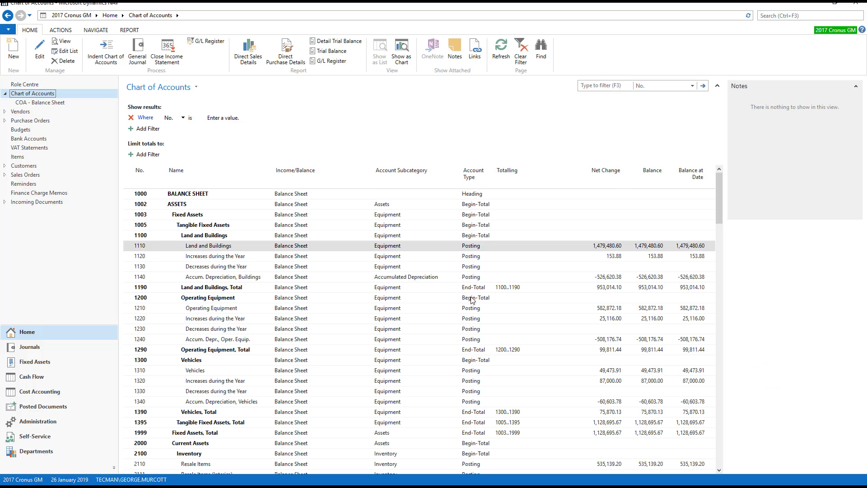
pyautogui.click(40, 104)
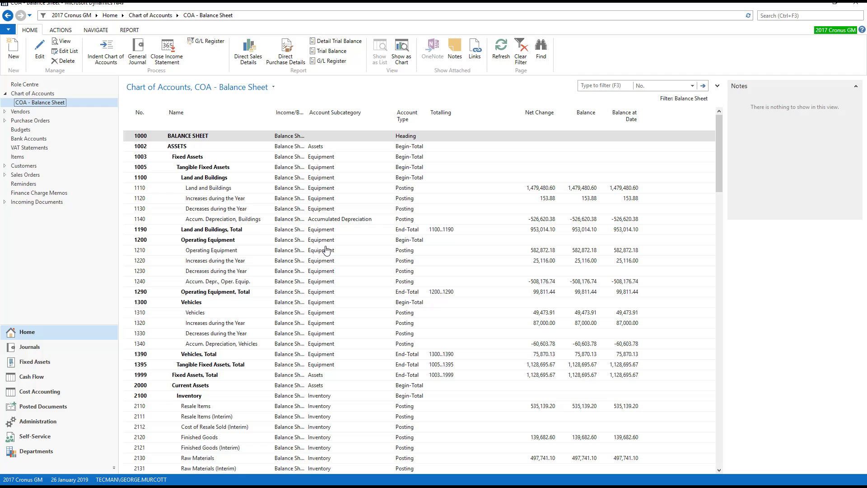
pyautogui.click(40, 95)
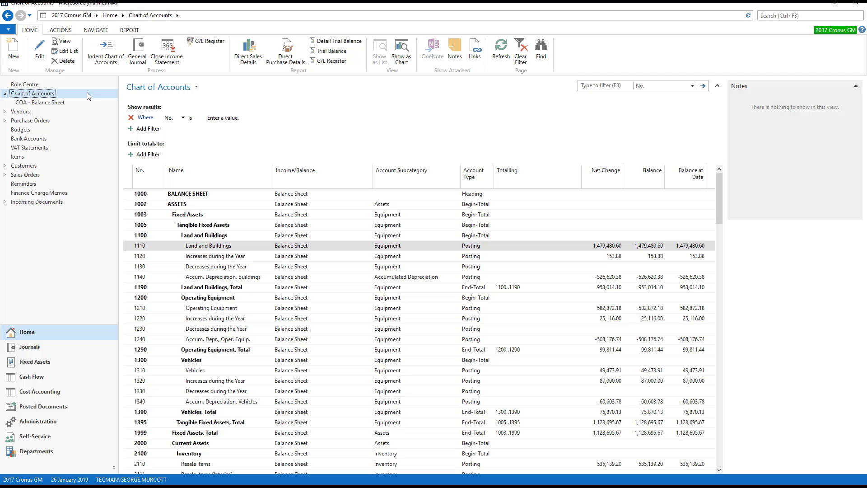
pyautogui.click(155, 155)
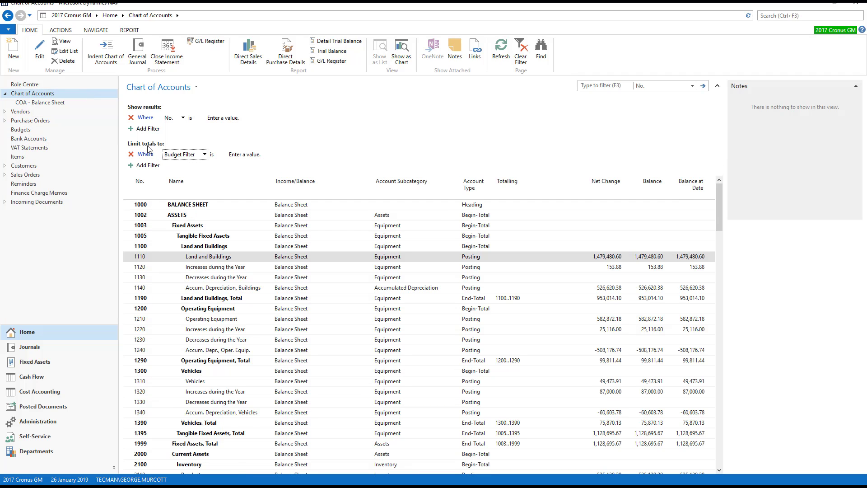
pyautogui.click(204, 155)
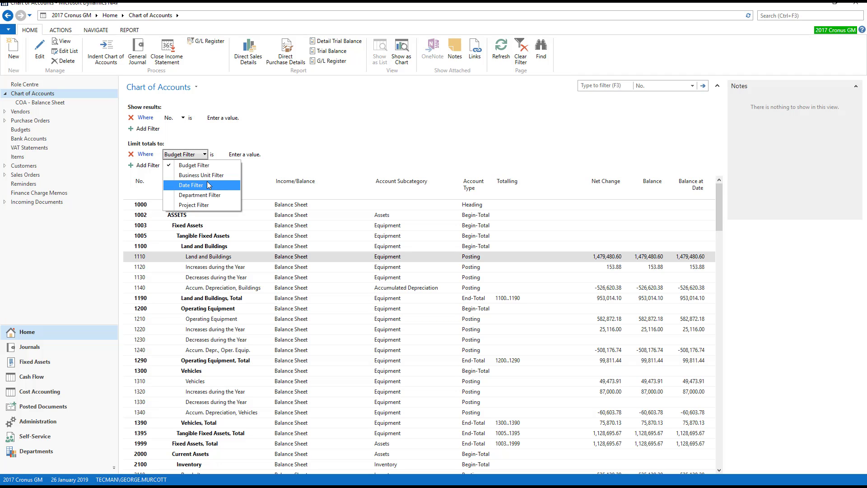
pyautogui.click(208, 185)
pyautogui.click(249, 155)
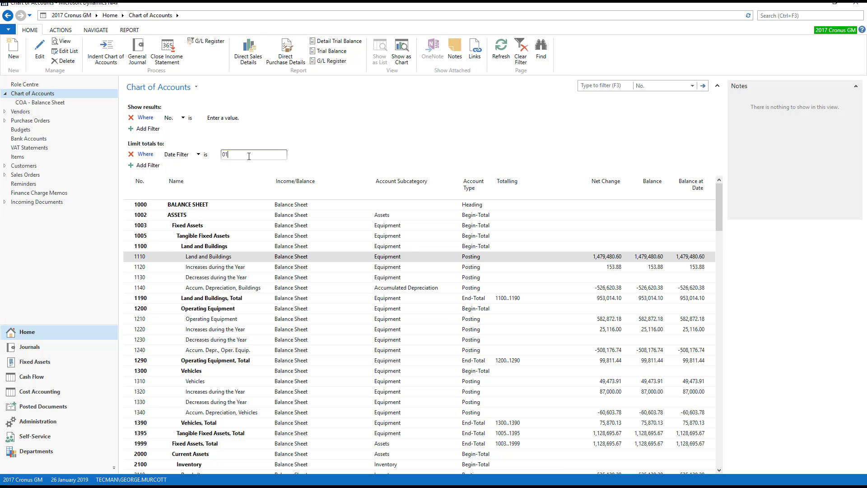
pyautogui.write('010418..30')
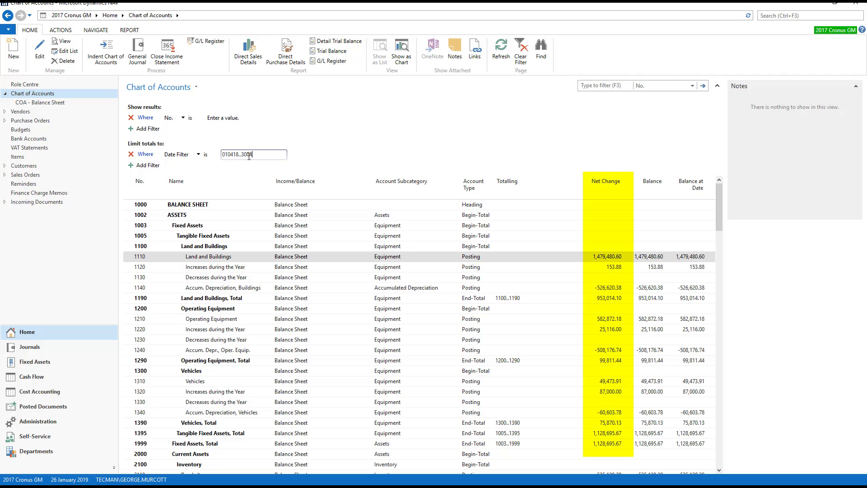
pyautogui.write('0418')
pyautogui.press('Return')
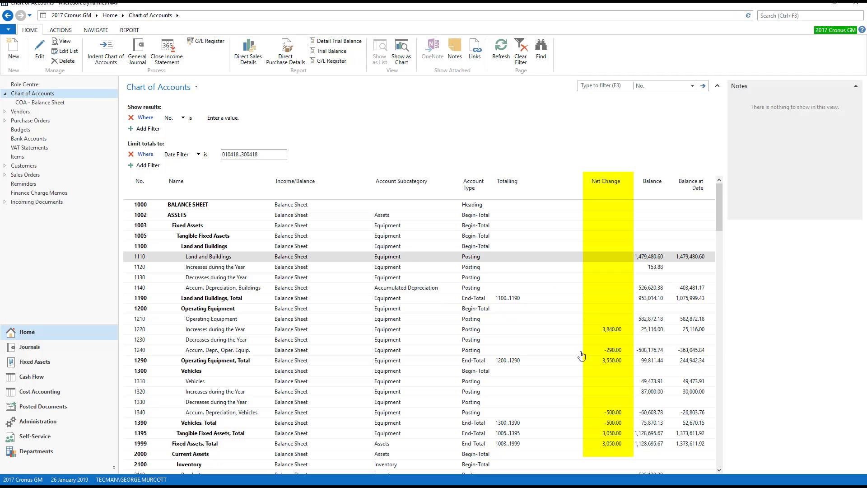
pyautogui.click(612, 331)
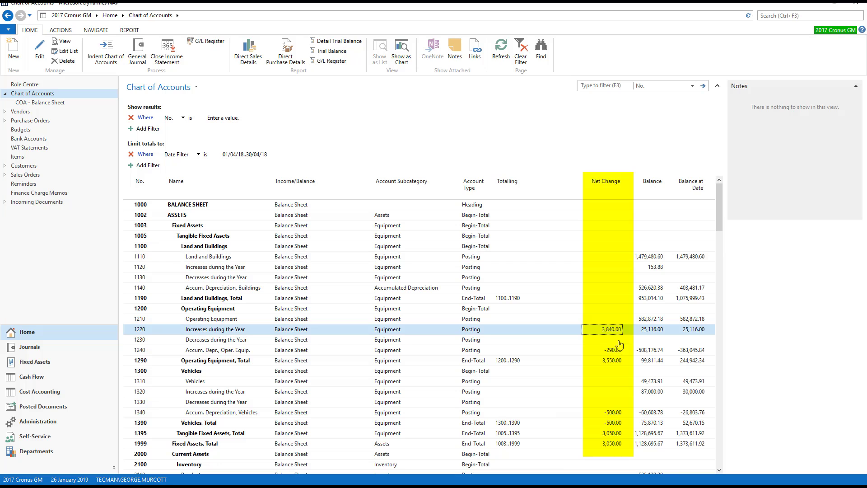
pyautogui.click(612, 329)
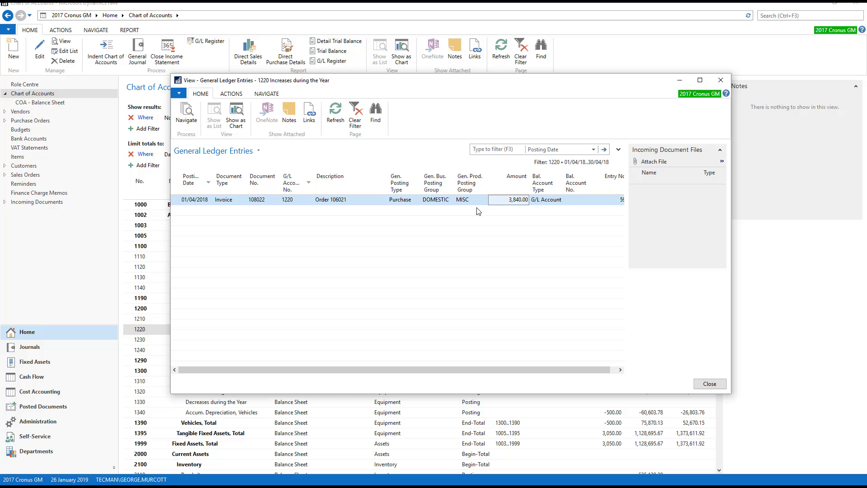
pyautogui.click(721, 81)
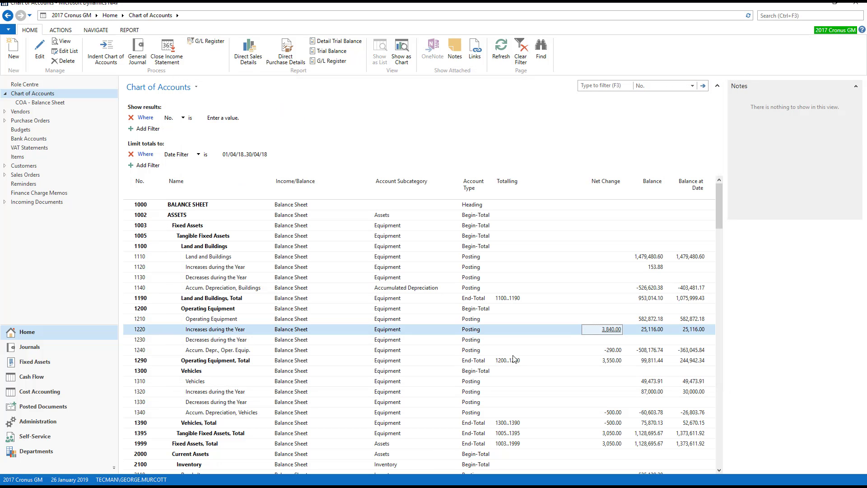
pyautogui.click(656, 330)
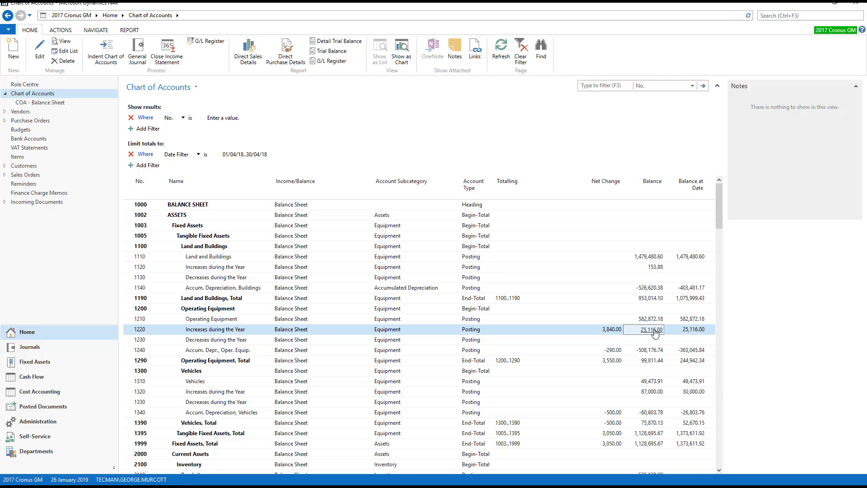
pyautogui.click(652, 329)
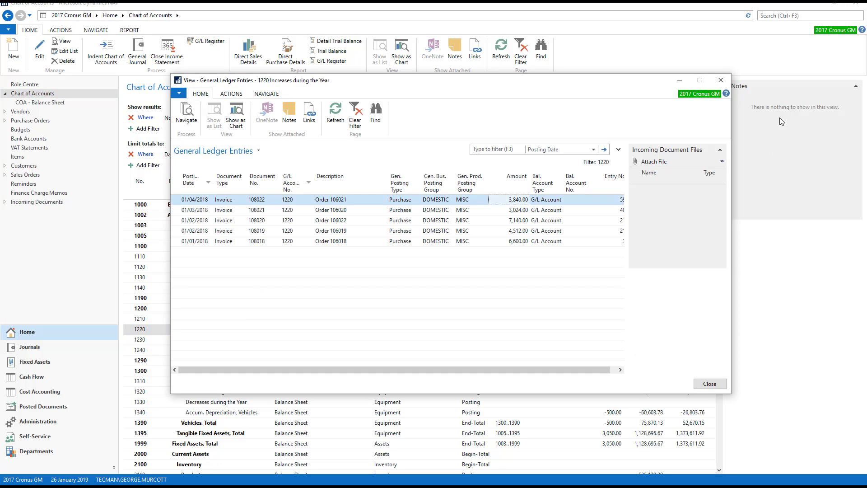
pyautogui.click(721, 80)
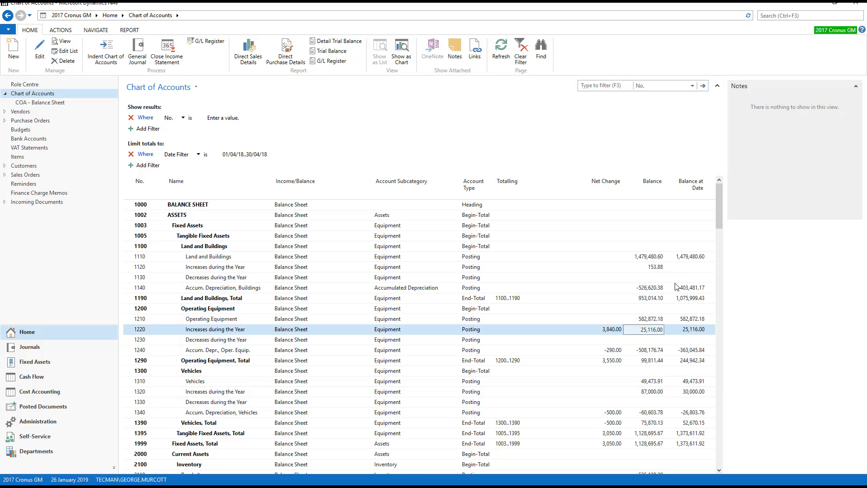
pyautogui.click(648, 290)
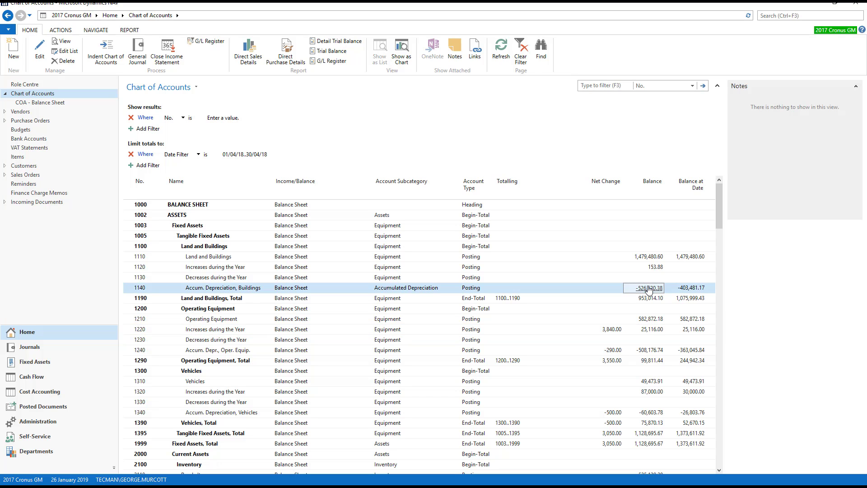
pyautogui.click(648, 289)
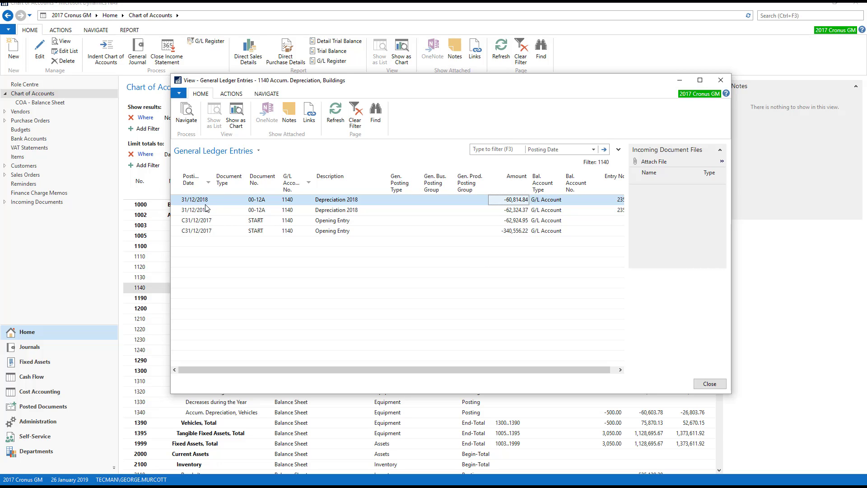
pyautogui.click(721, 80)
pyautogui.click(694, 289)
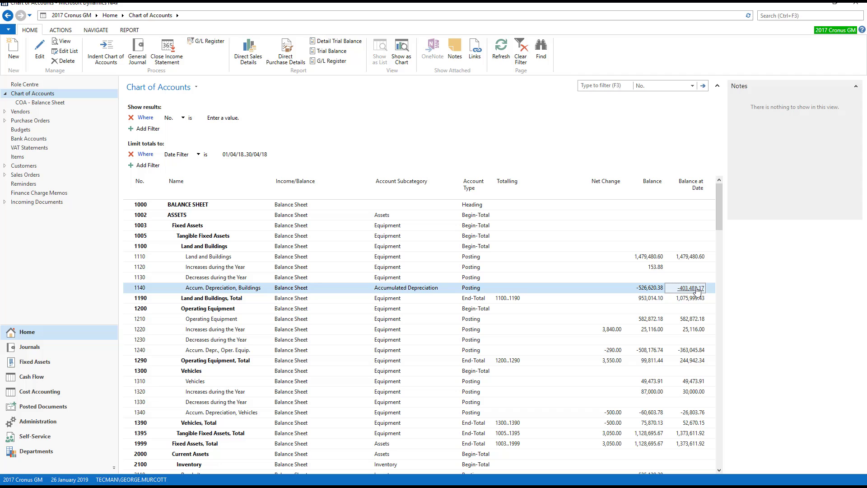
pyautogui.click(696, 289)
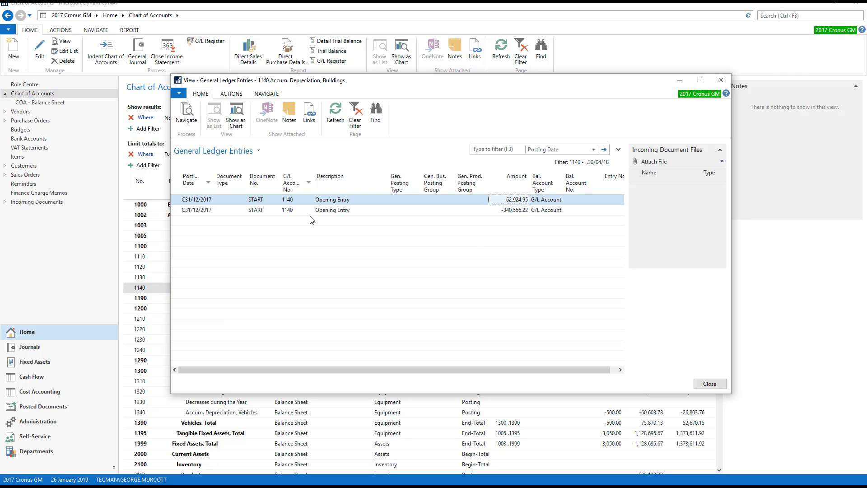
pyautogui.moveTo(443, 85); pyautogui.dragTo(499, 183)
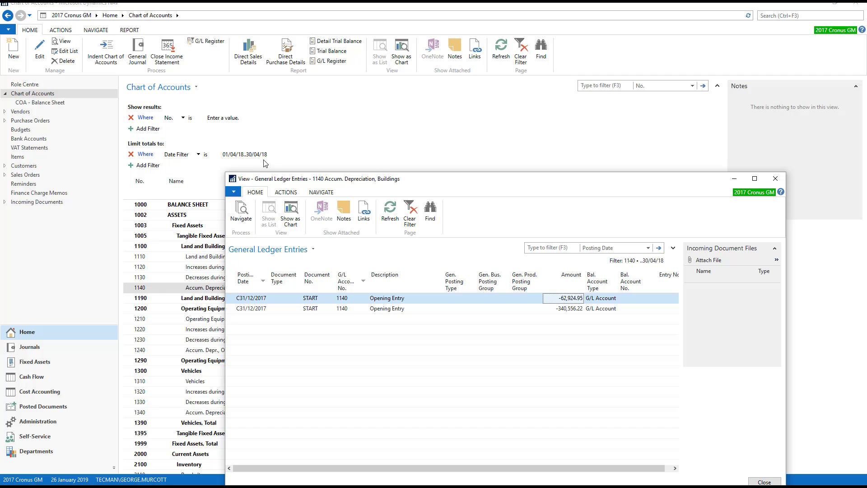
pyautogui.click(776, 179)
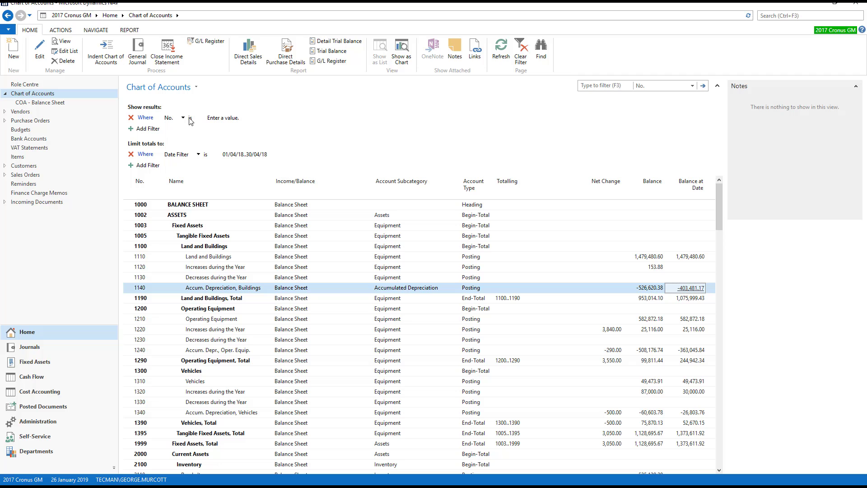
# - Filter the account No. field to the range 6105..6995
pyautogui.click(222, 118)
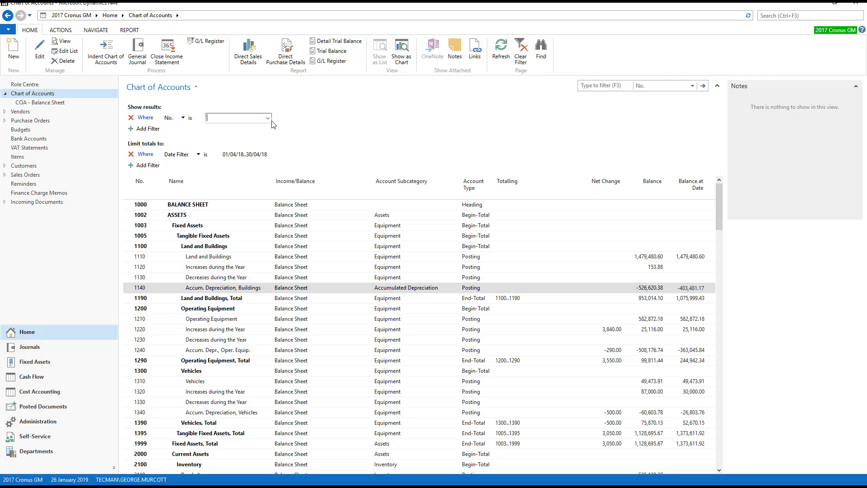
pyautogui.scroll(-10, 302, 291)
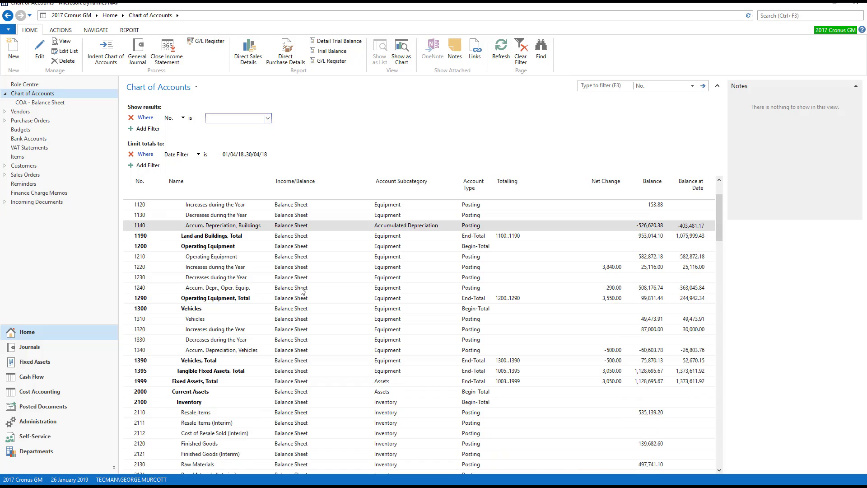
pyautogui.scroll(-20, 302, 291)
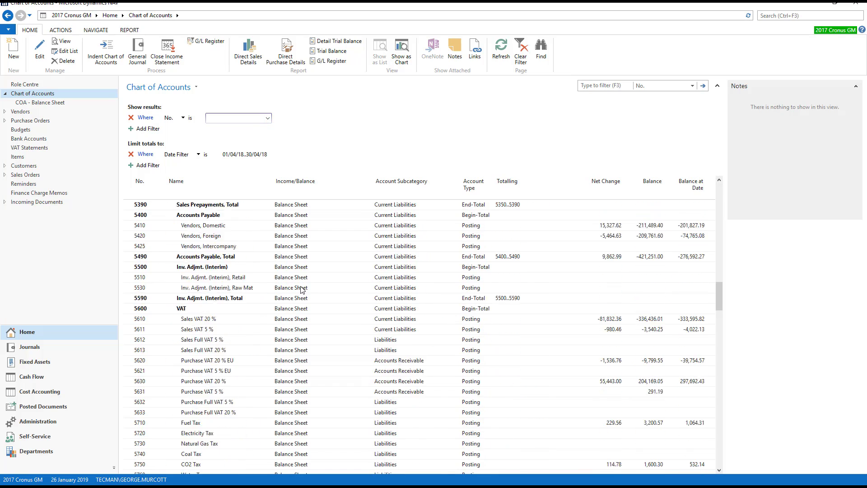
pyautogui.scroll(2, 302, 289)
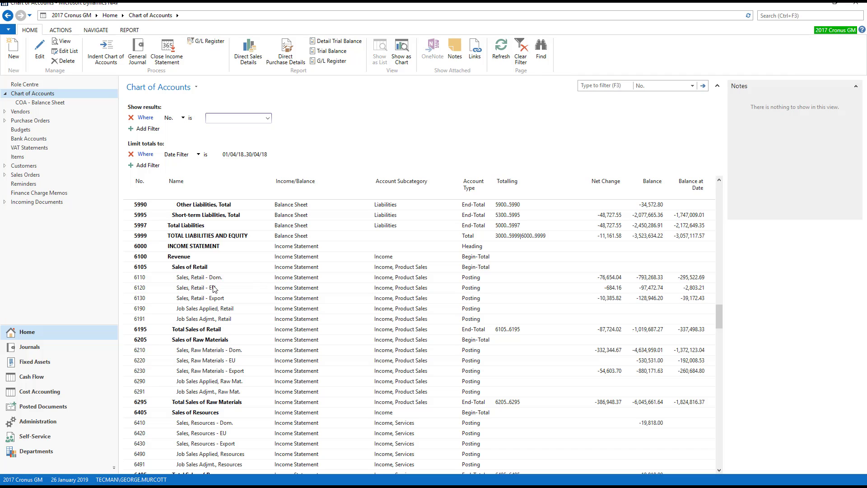
pyautogui.scroll(-8, 202, 289)
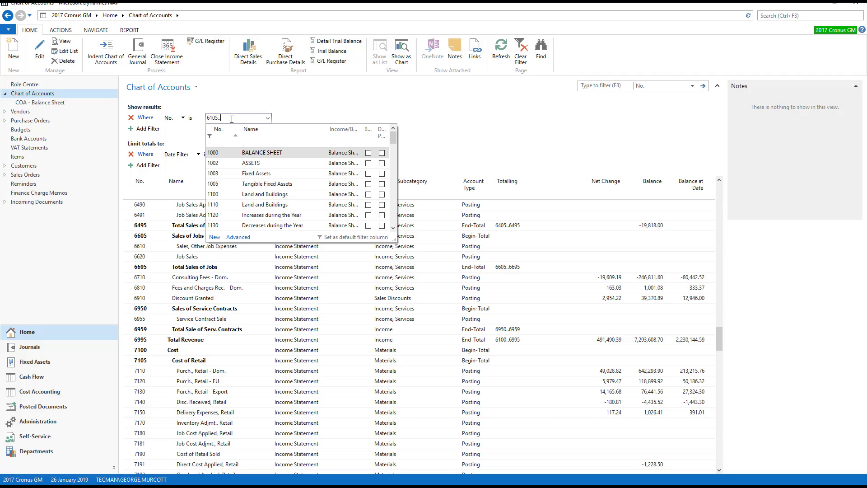
pyautogui.write('6')
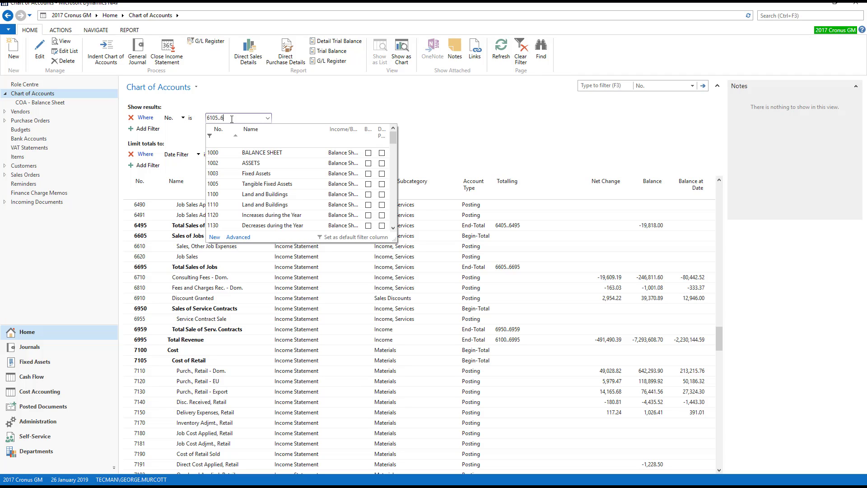
pyautogui.write('995')
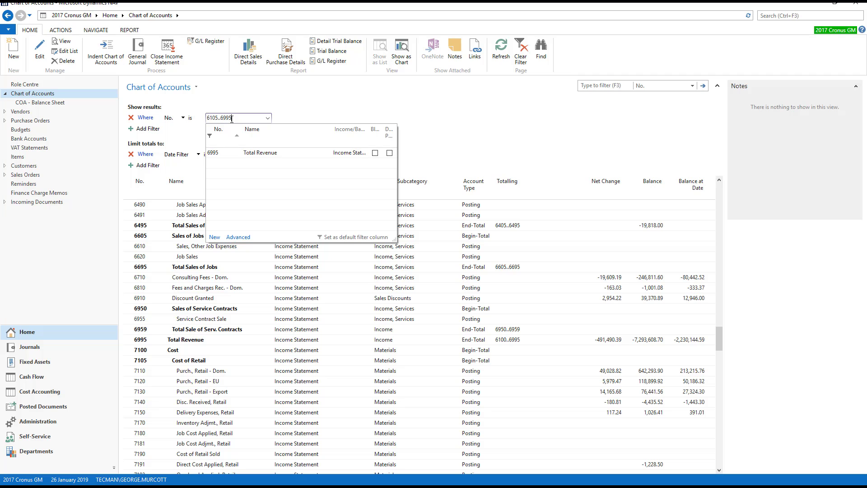
pyautogui.press('Return')
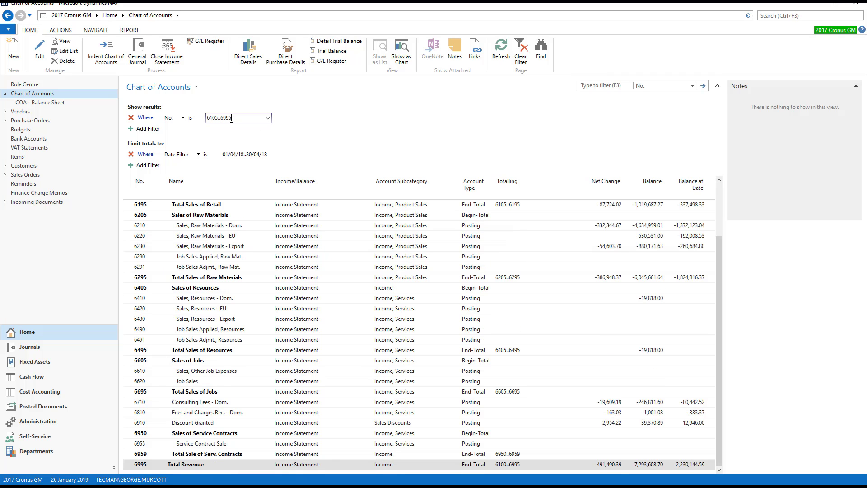
pyautogui.scroll(2, 447, 359)
pyautogui.scroll(-3, 445, 357)
# - Remove the account number and date filters and open the saved COA - Balance Sheet view
pyautogui.click(131, 118)
pyautogui.click(131, 143)
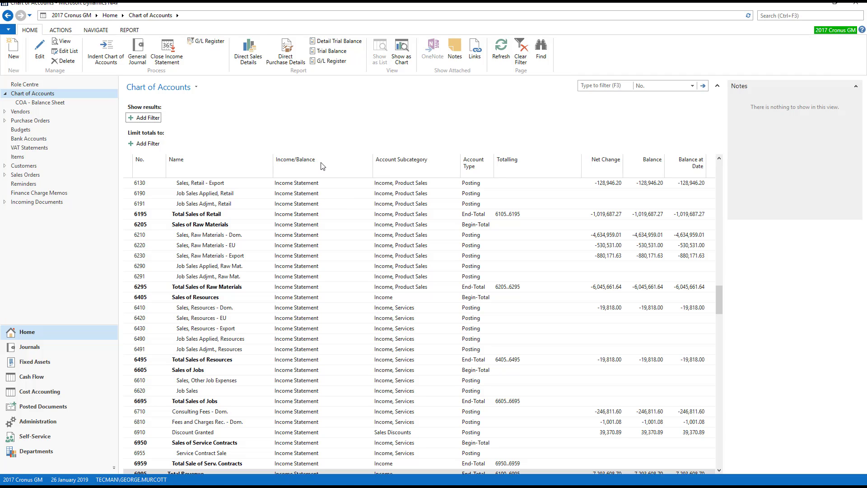
pyautogui.click(47, 102)
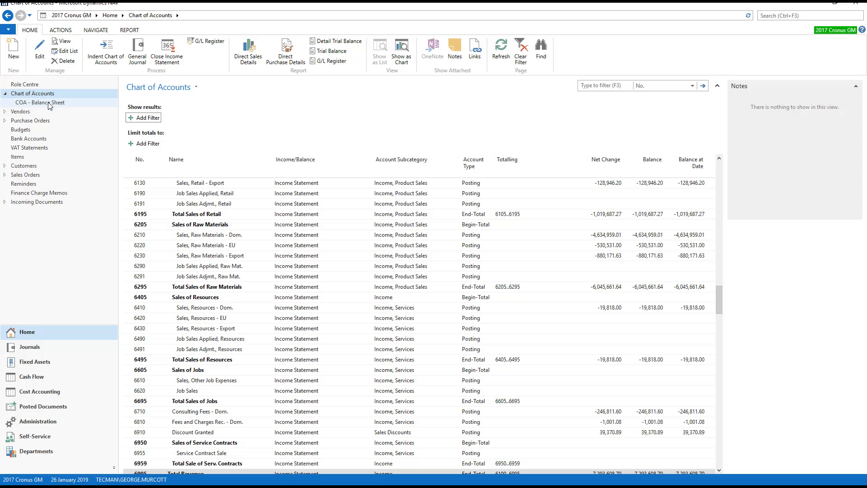
pyautogui.scroll(-5, 338, 203)
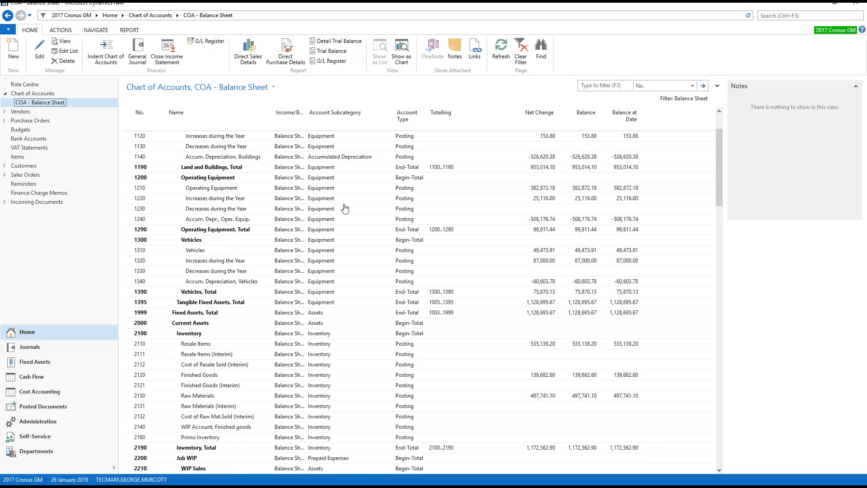
pyautogui.scroll(-8, 353, 259)
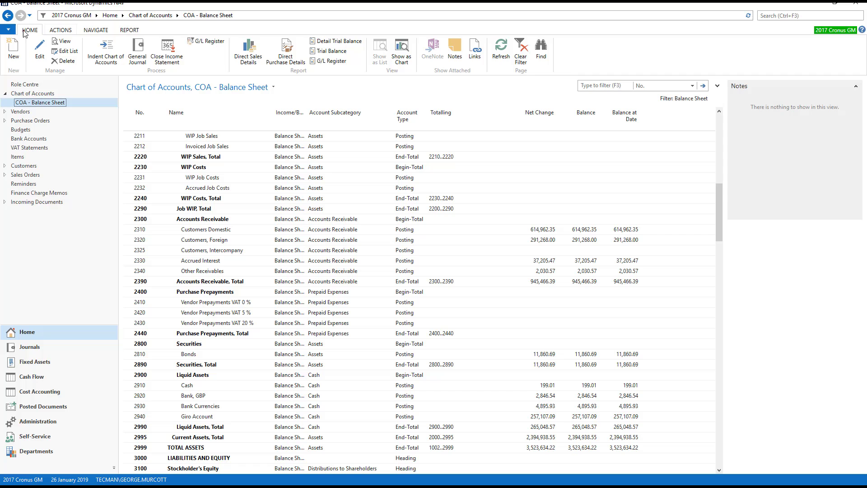
# - Export the COA - Balance Sheet list to Microsoft Excel and open the workbook
pyautogui.click(13, 32)
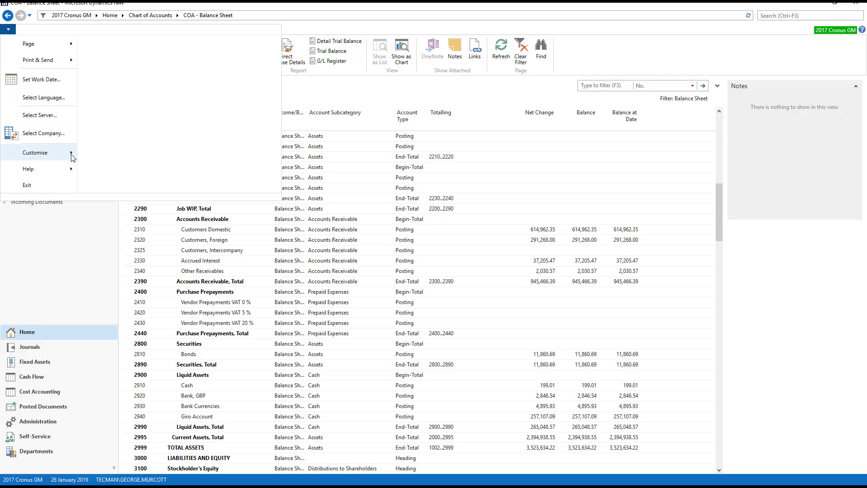
pyautogui.moveTo(70, 159)
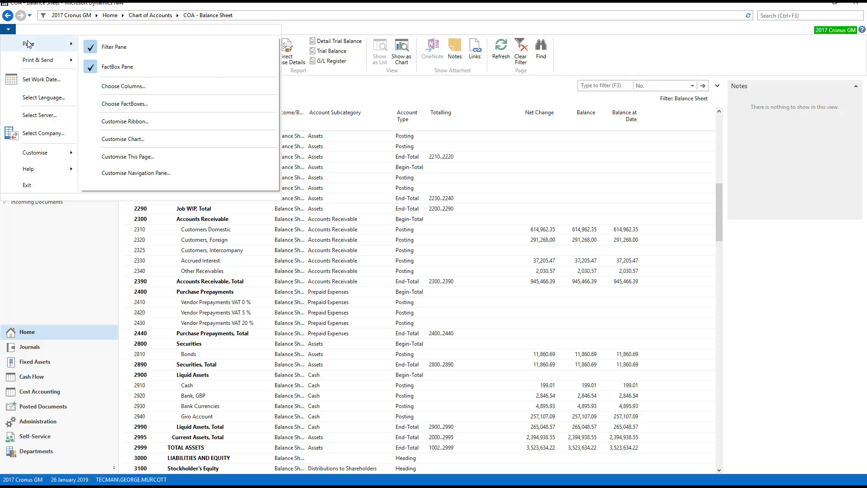
pyautogui.moveTo(41, 61)
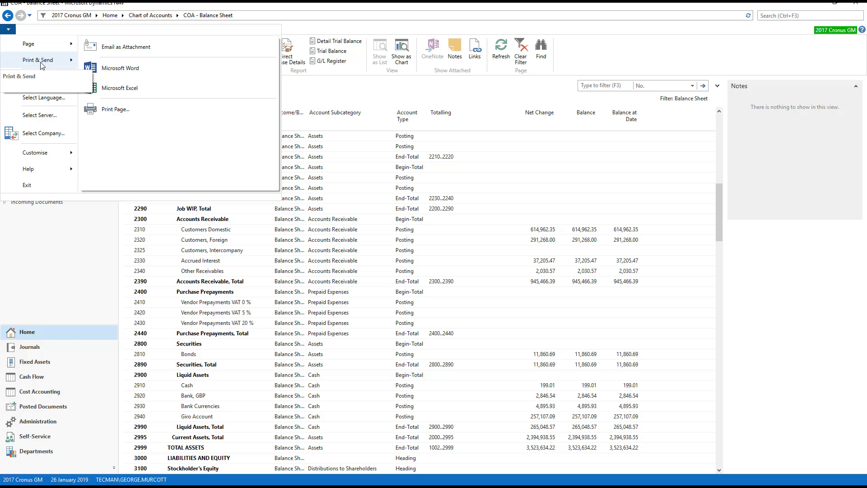
pyautogui.click(131, 89)
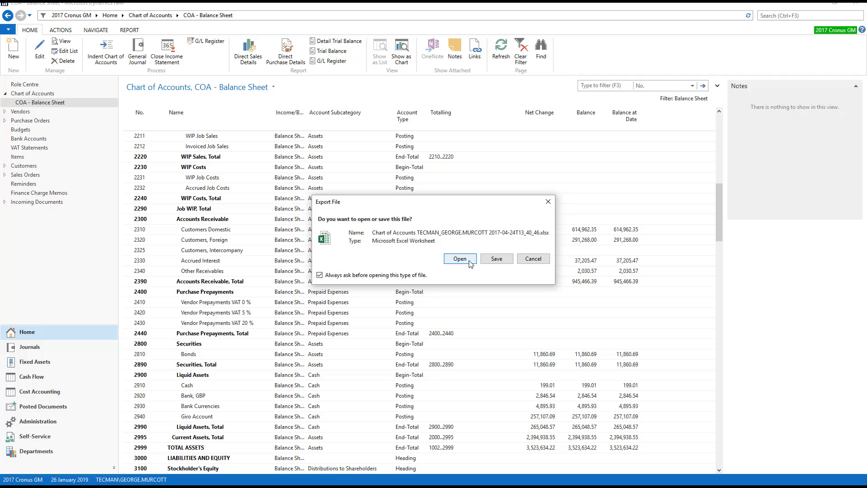
pyautogui.click(460, 259)
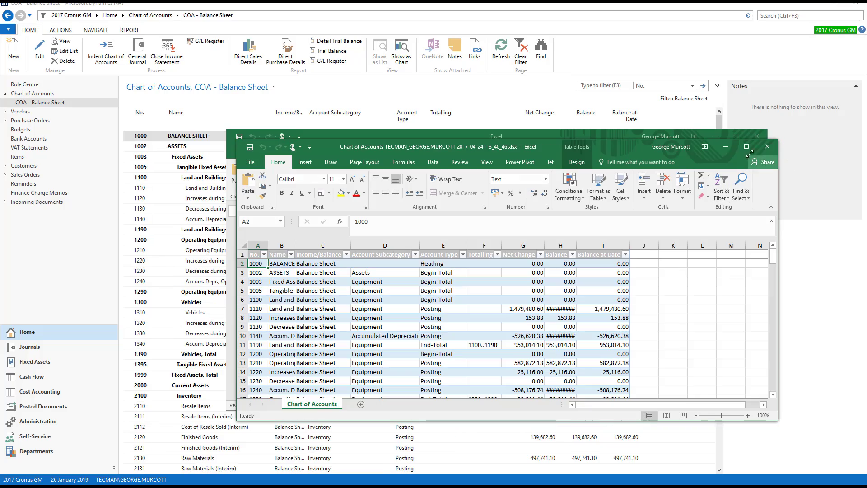
# - Maximize the exported Chart of Accounts workbook, scroll through it, then close Excel
pyautogui.click(746, 146)
pyautogui.scroll(-3, 560, 330)
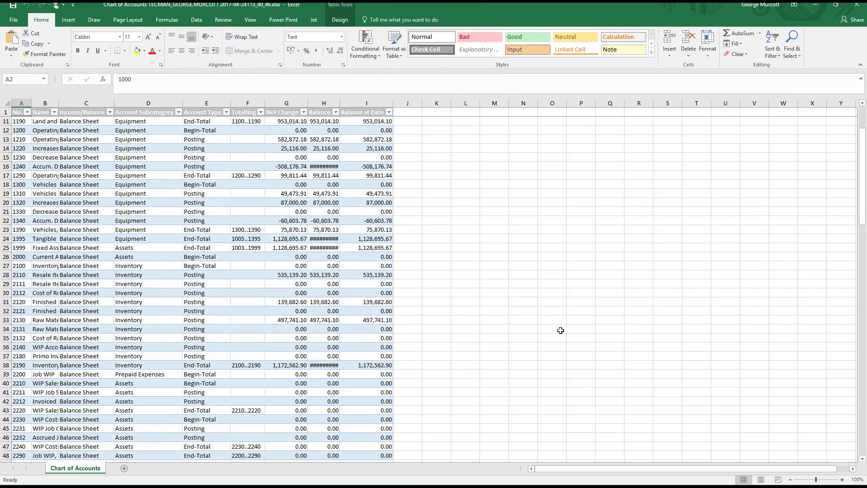
pyautogui.scroll(-20, 561, 330)
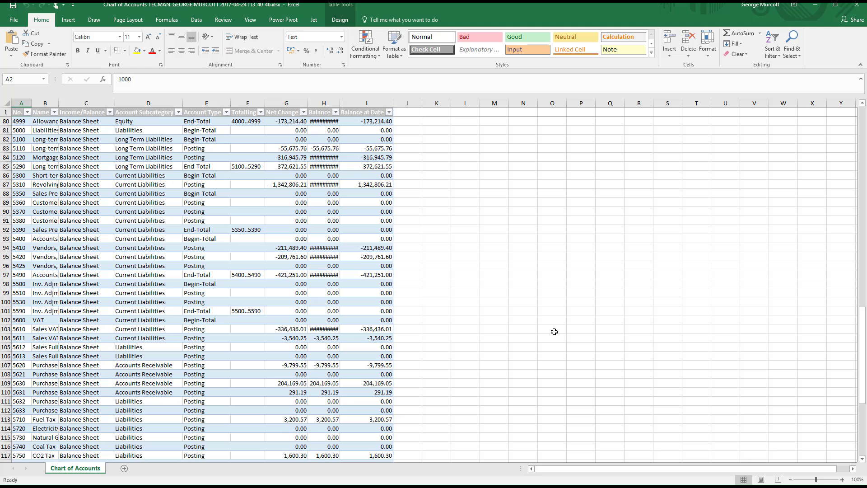
pyautogui.scroll(-1, 554, 331)
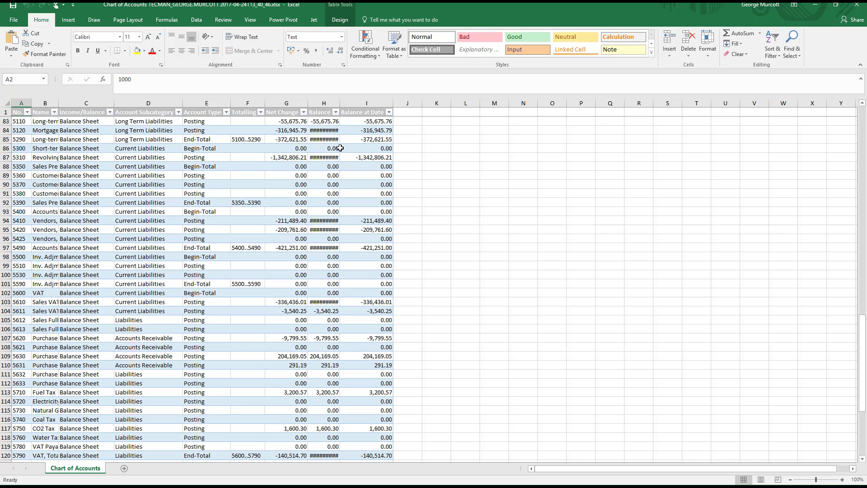
pyautogui.click(857, 5)
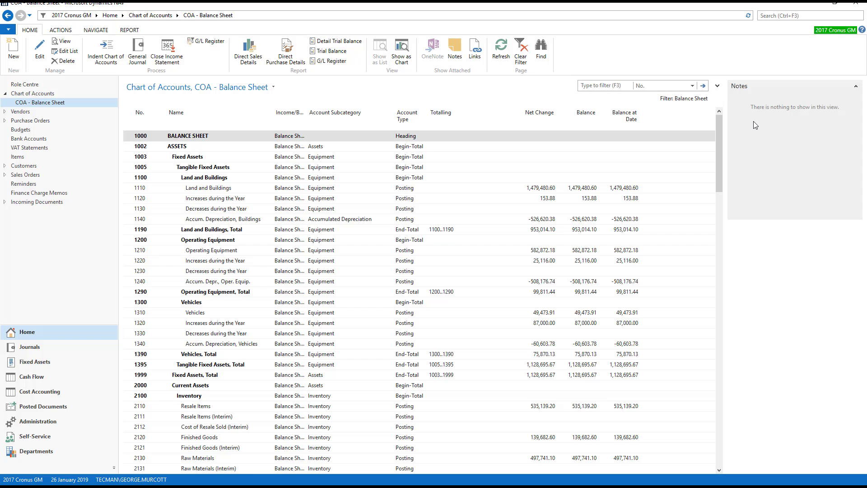